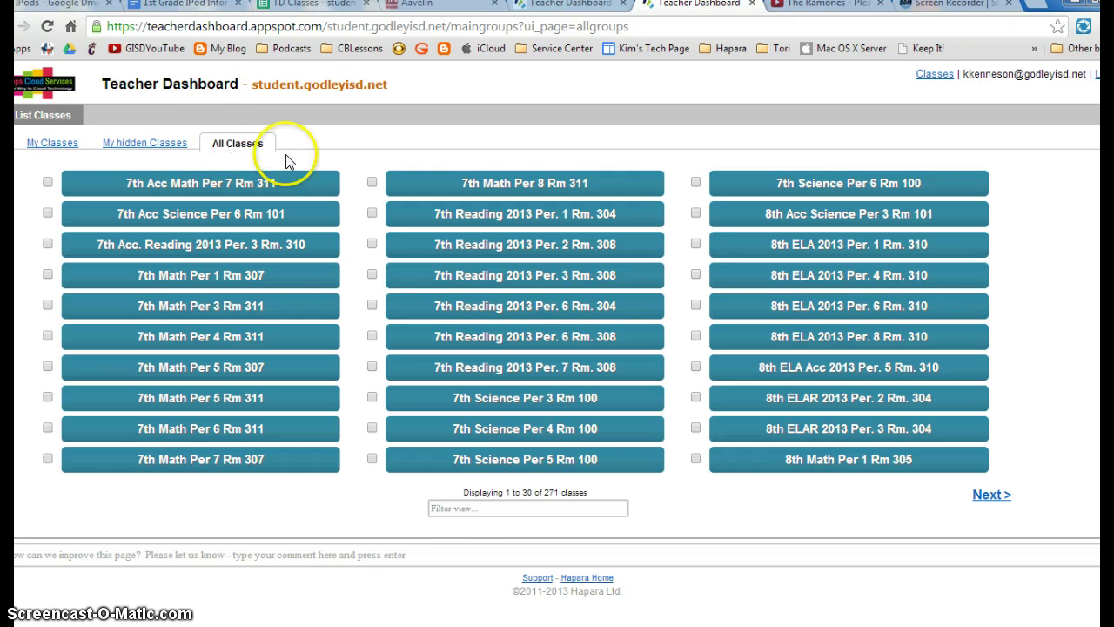
Filter all classes by the teacher's surname and add the Content Mastery classes for periods 1 to 6 to My Classes
left_click(464, 508)
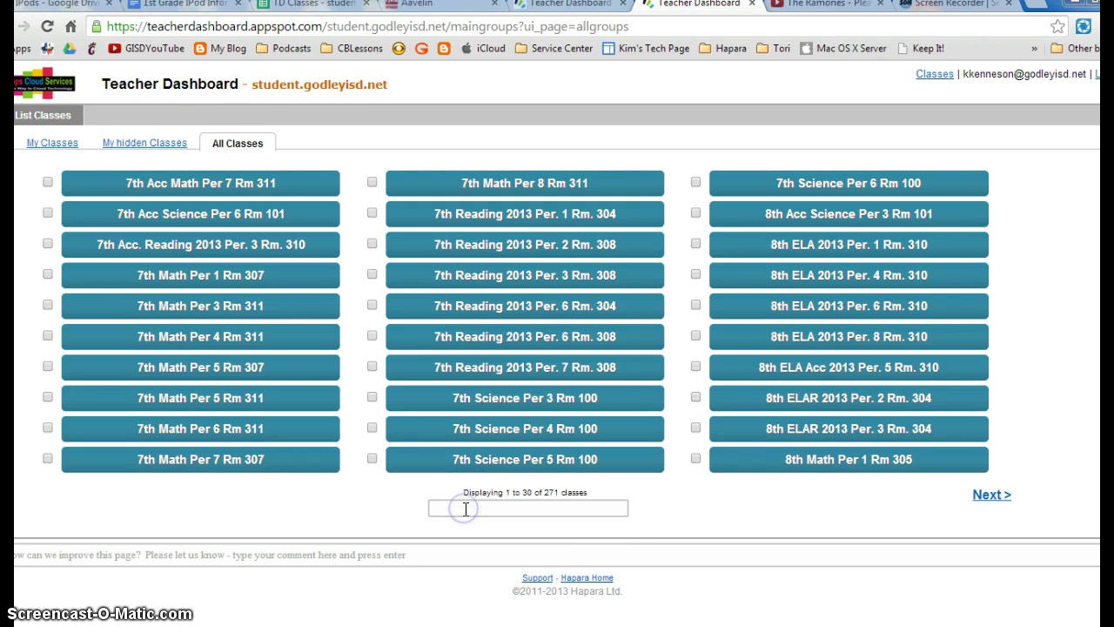
left_click(614, 512)
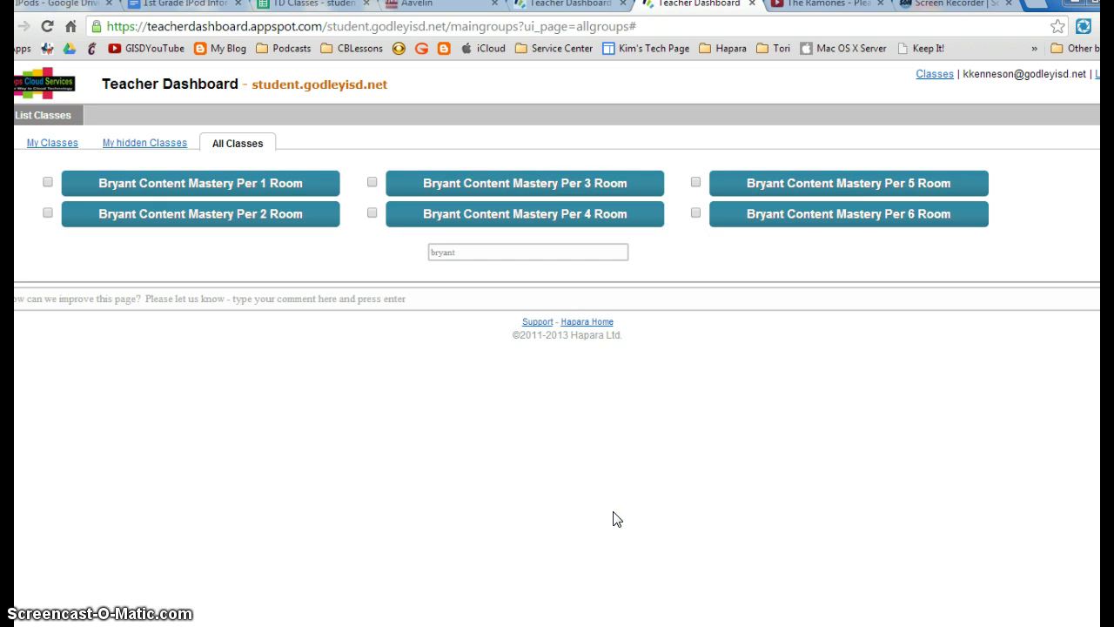
left_click(48, 183)
left_click(48, 234)
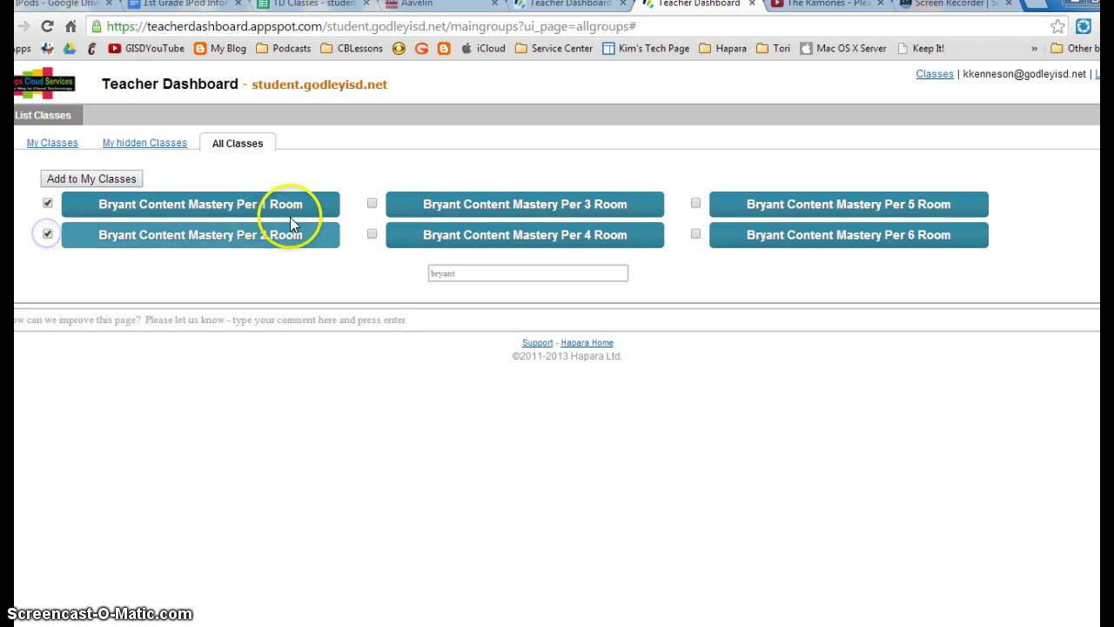
left_click(372, 203)
left_click(372, 235)
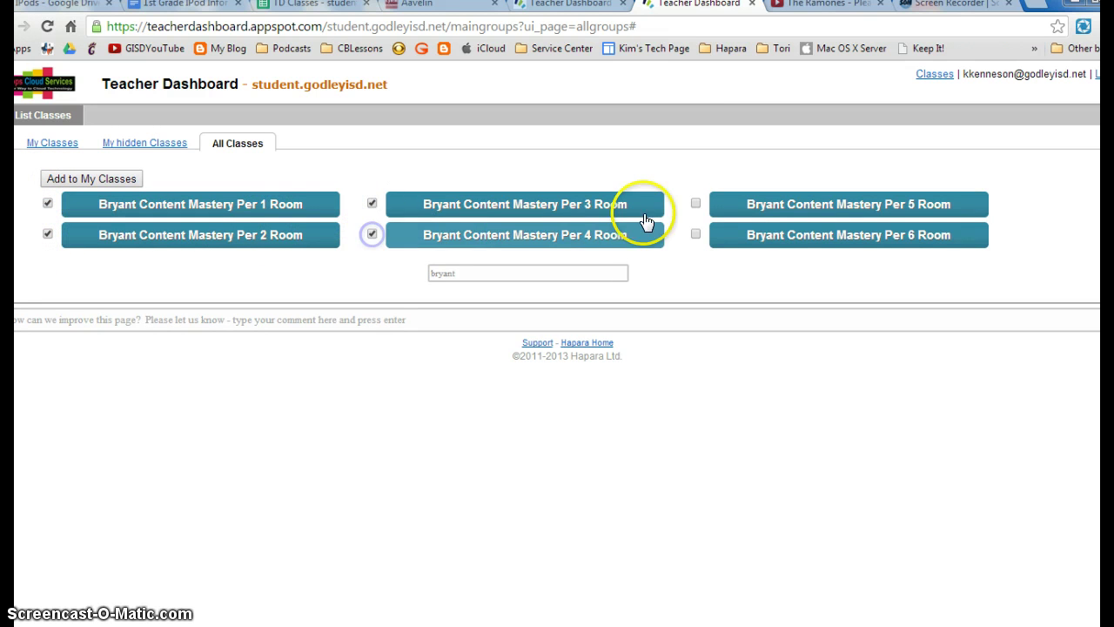
left_click(698, 203)
left_click(698, 235)
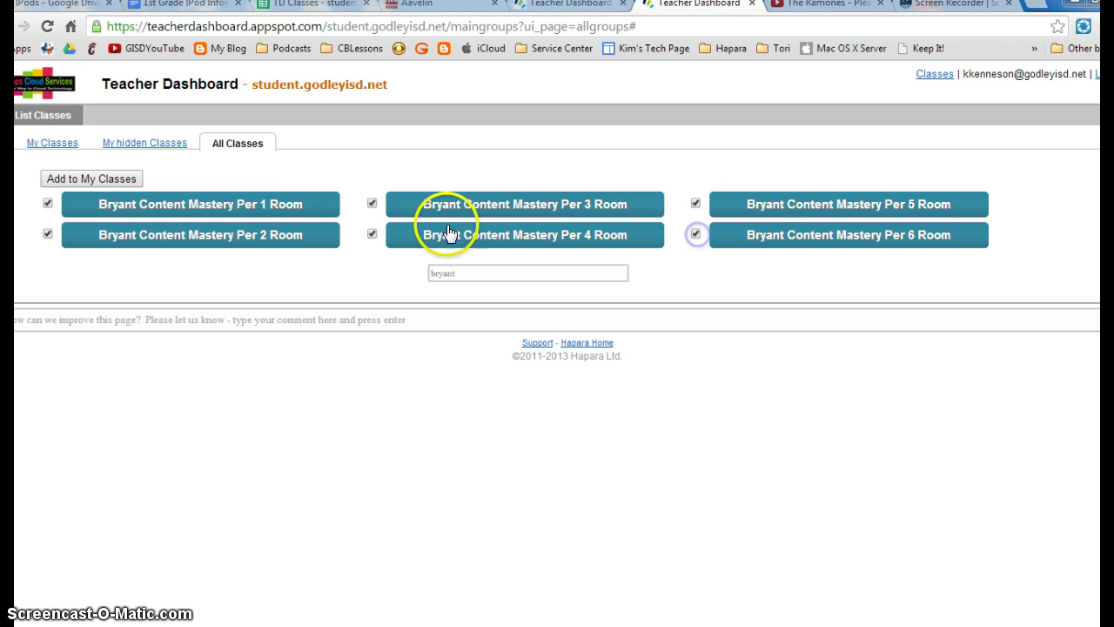
left_click(106, 178)
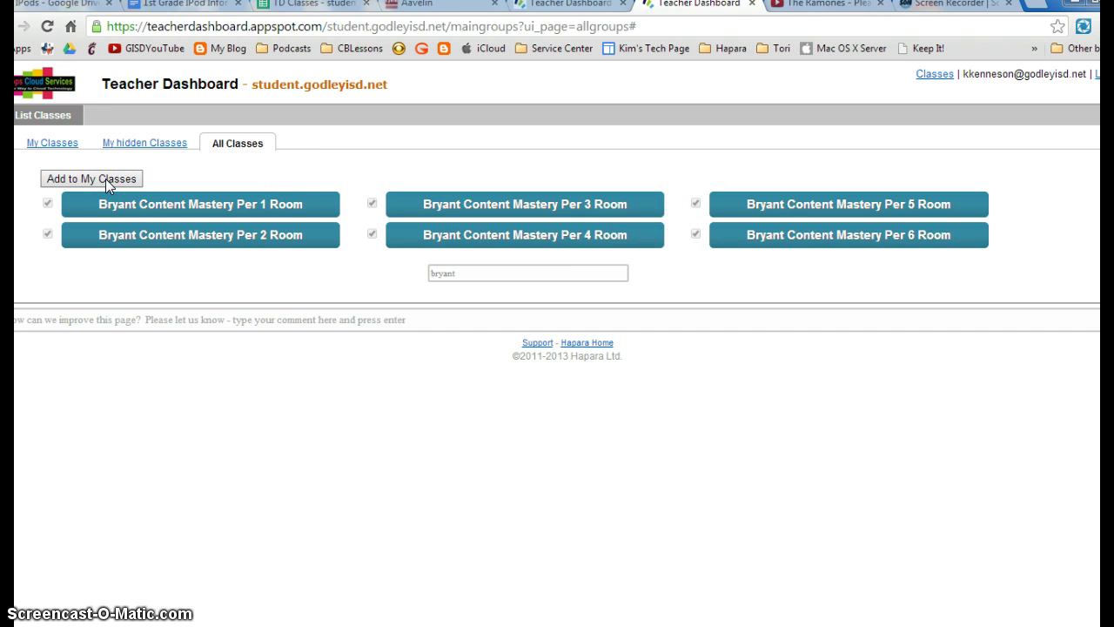
Open the Content Mastery Per 1 Room 116 class from My Classes and check its title and student dashboard
left_click(41, 144)
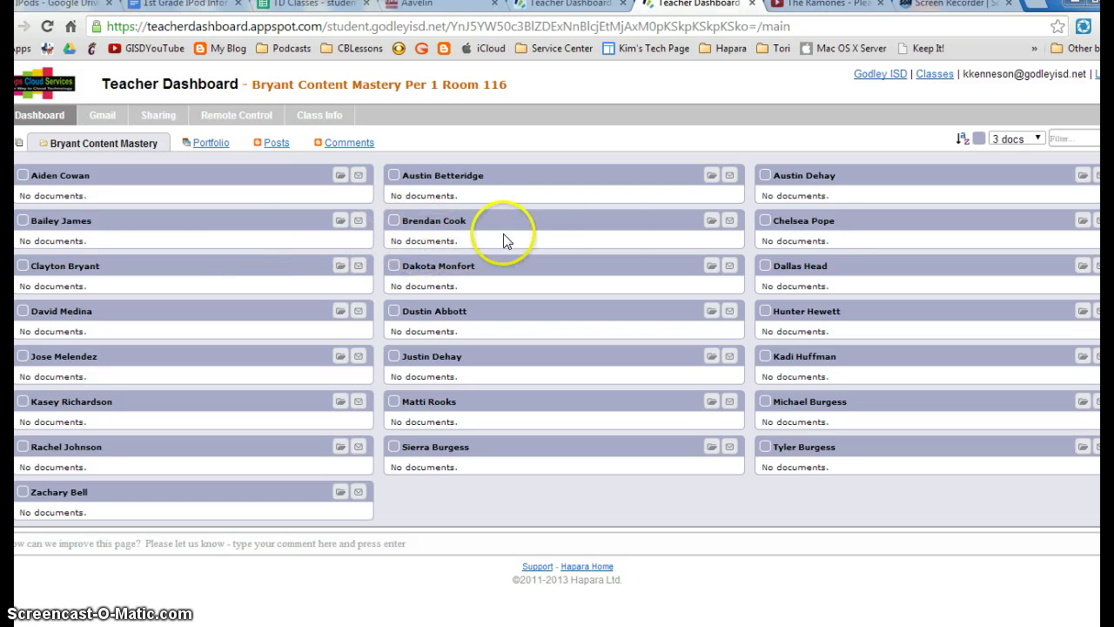
left_click(266, 85)
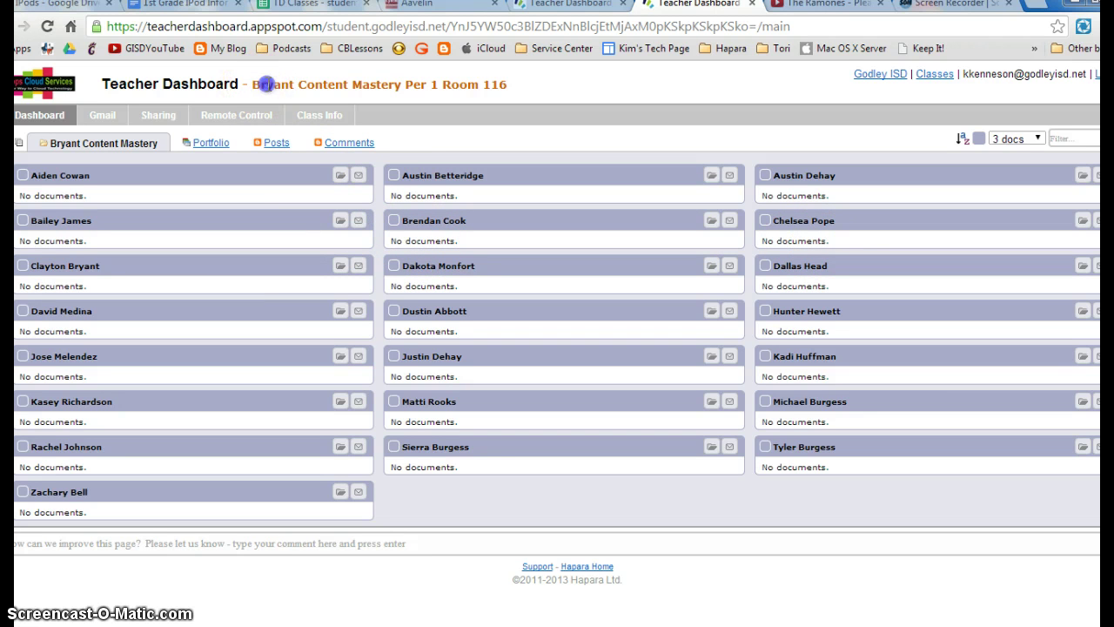
left_click_drag(356, 87, 450, 90)
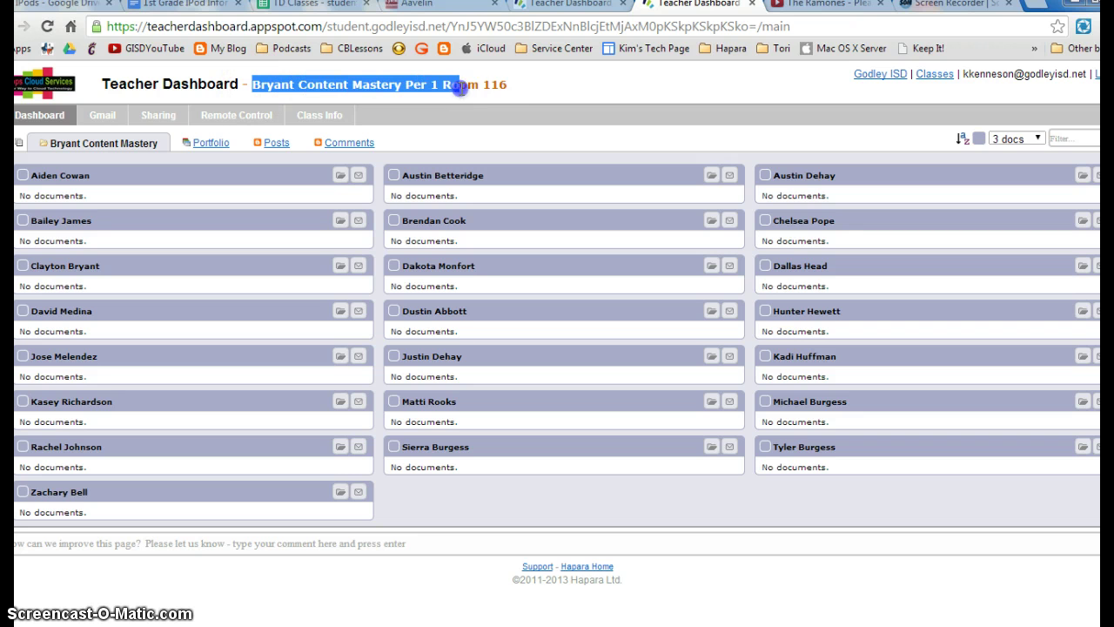
left_click(515, 131)
Show the class's unshared documents under Sharing with 15 docs listed per student
left_click(160, 115)
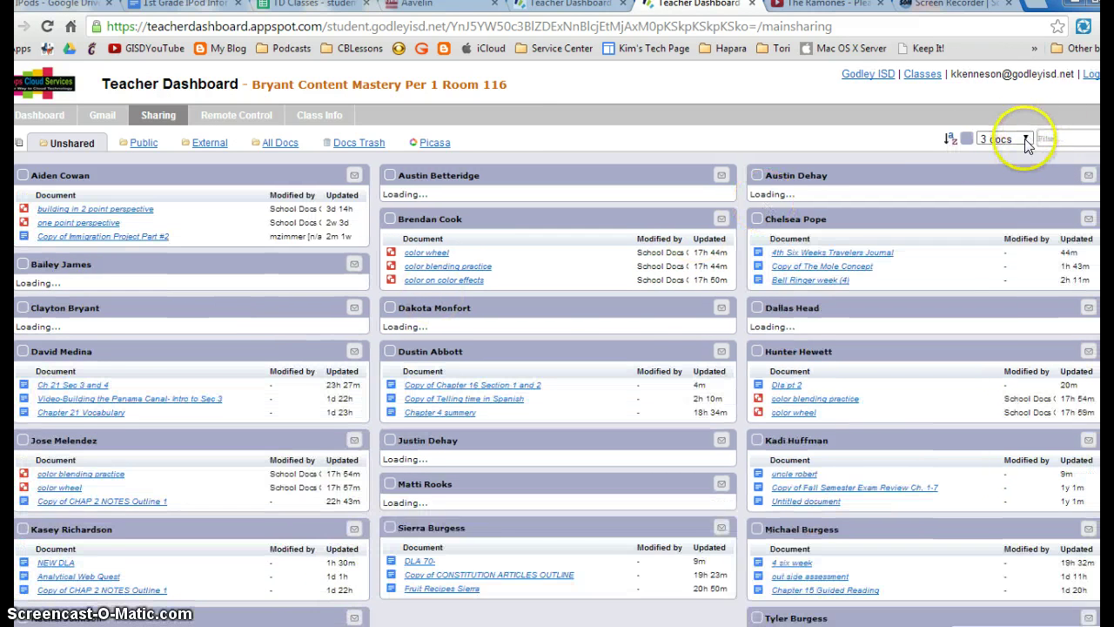
left_click(1027, 141)
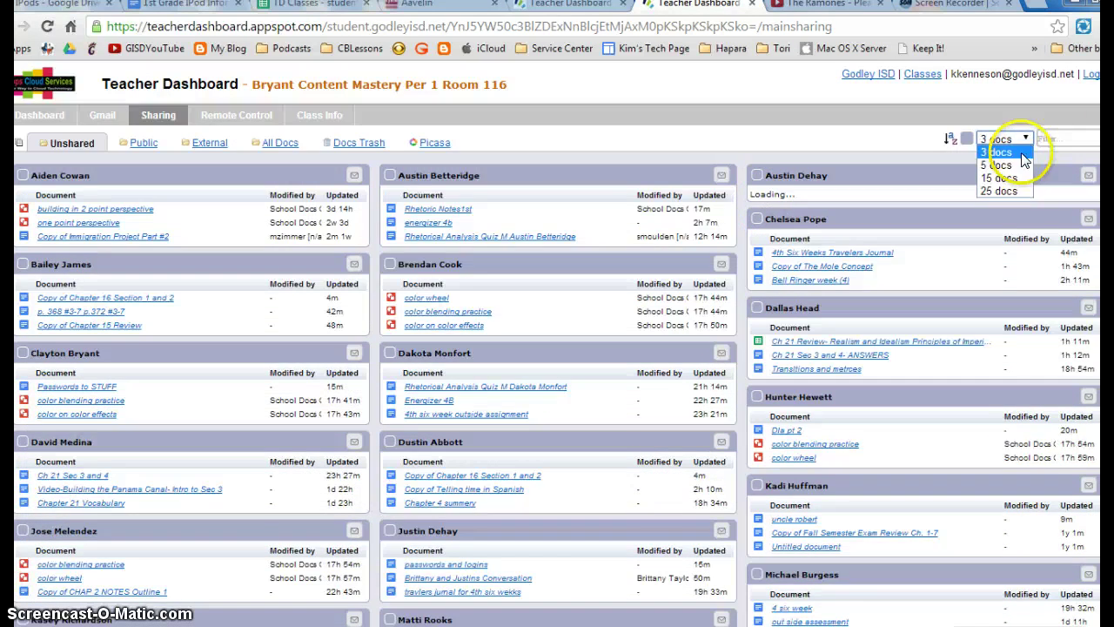
left_click(1014, 179)
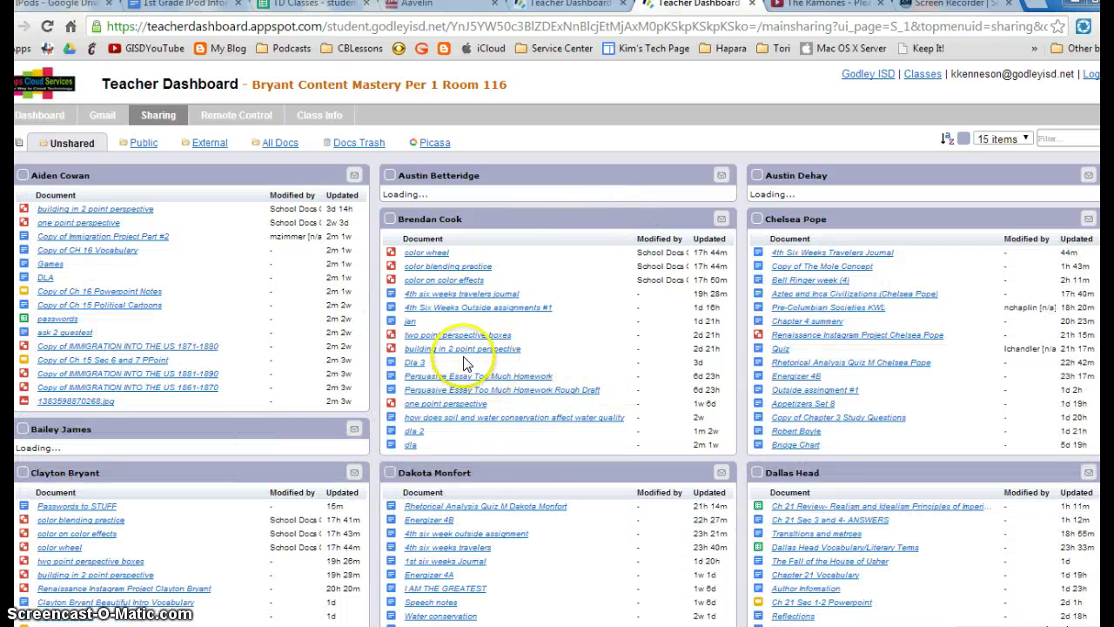
Browse the students' unshared documents and preview the details of files such as "Homework essay"
mouse_move(464, 348)
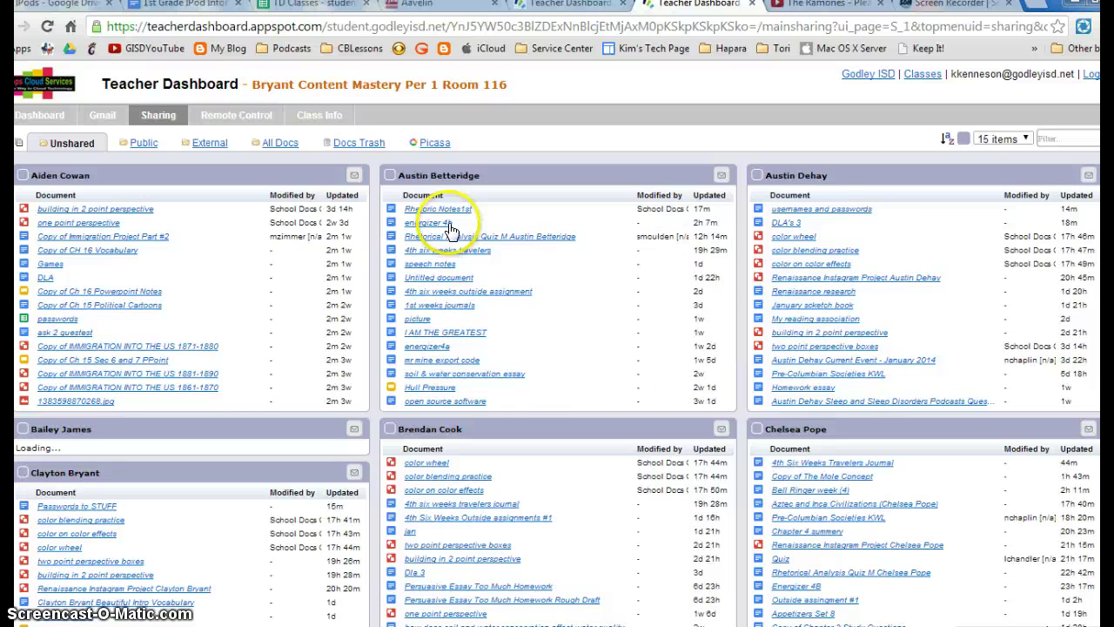
mouse_move(826, 218)
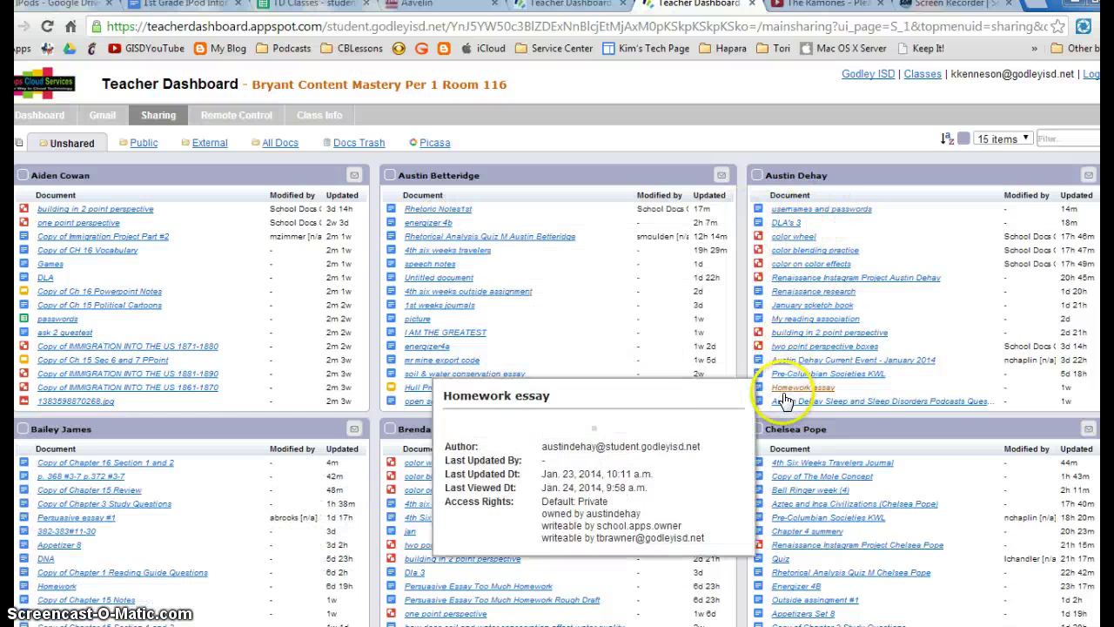
mouse_move(442, 408)
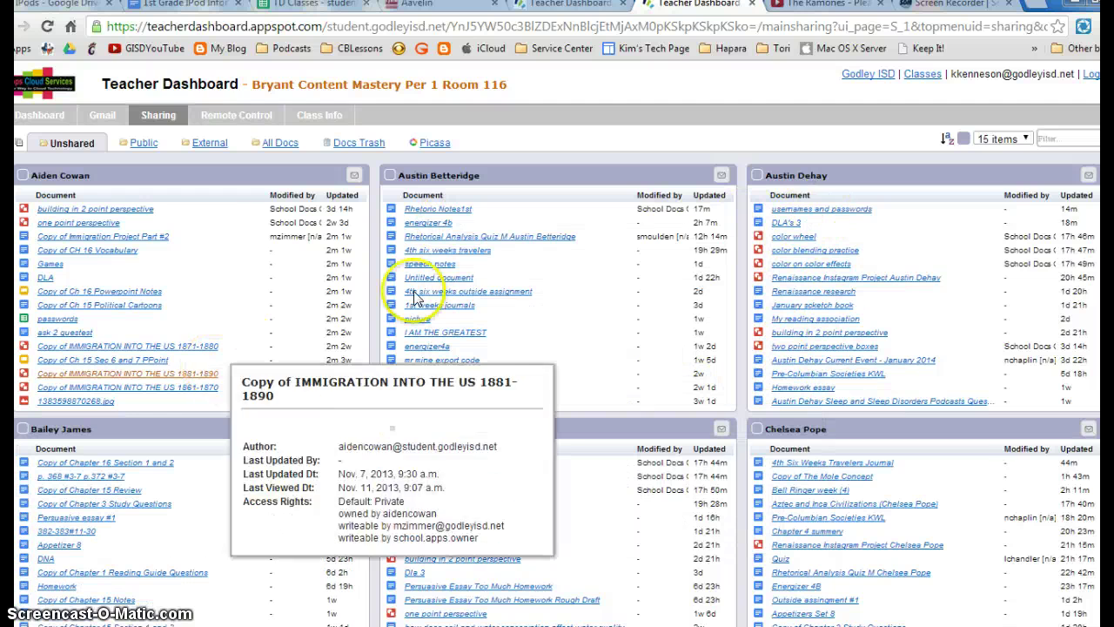
scroll(694, 298, "down", 2)
scroll(694, 299, "up", 2)
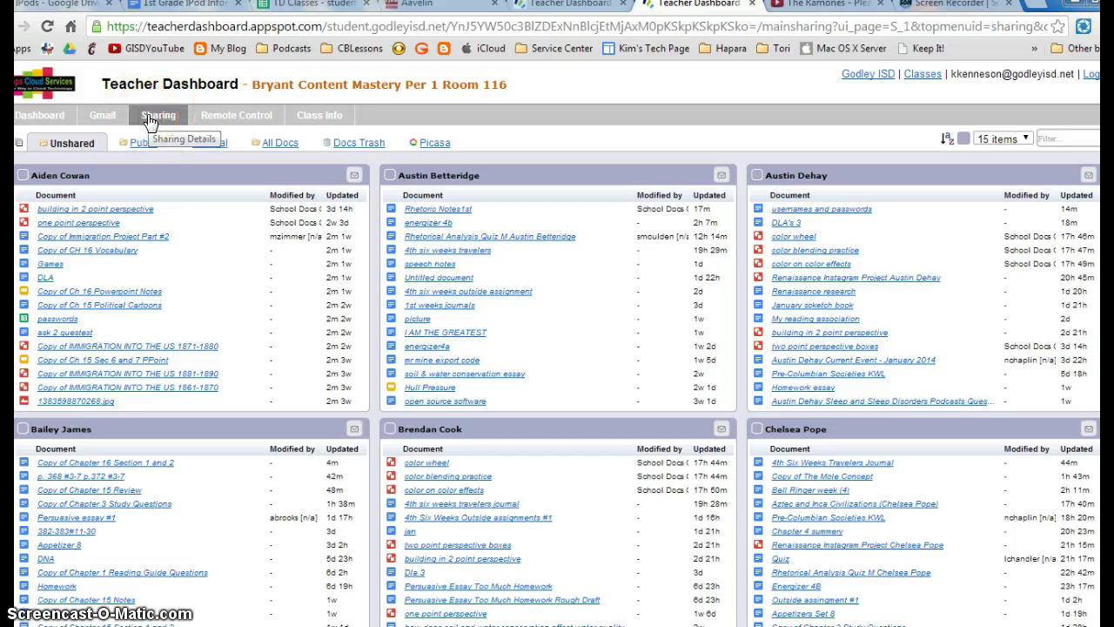
Open the Remote Control view and examine the browser tabs each student has open
left_click(235, 119)
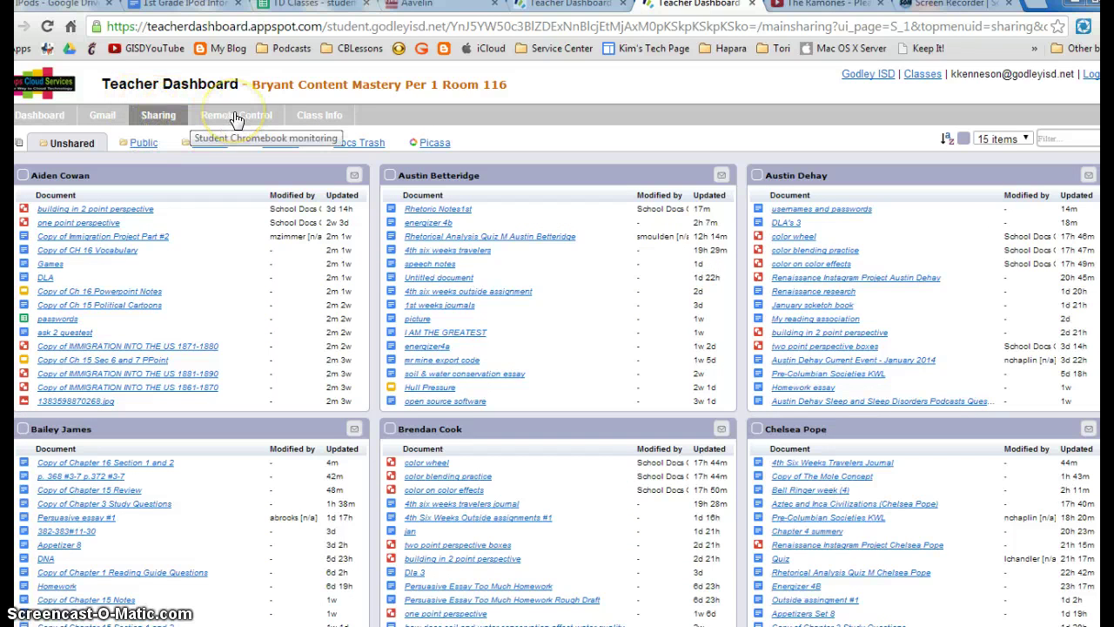
left_click(233, 113)
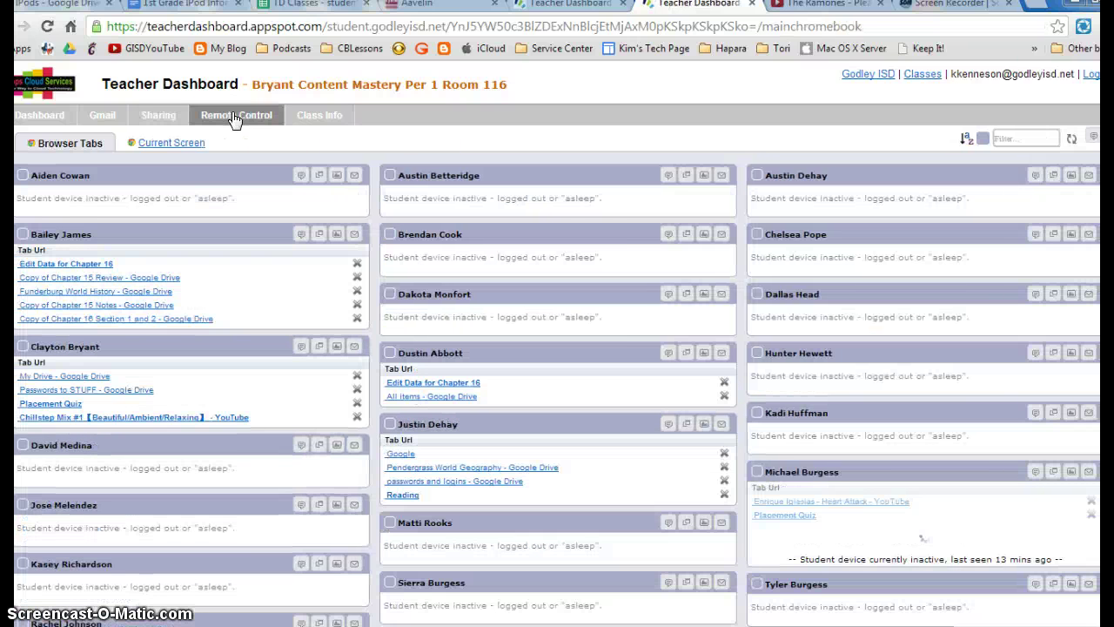
left_click(65, 143)
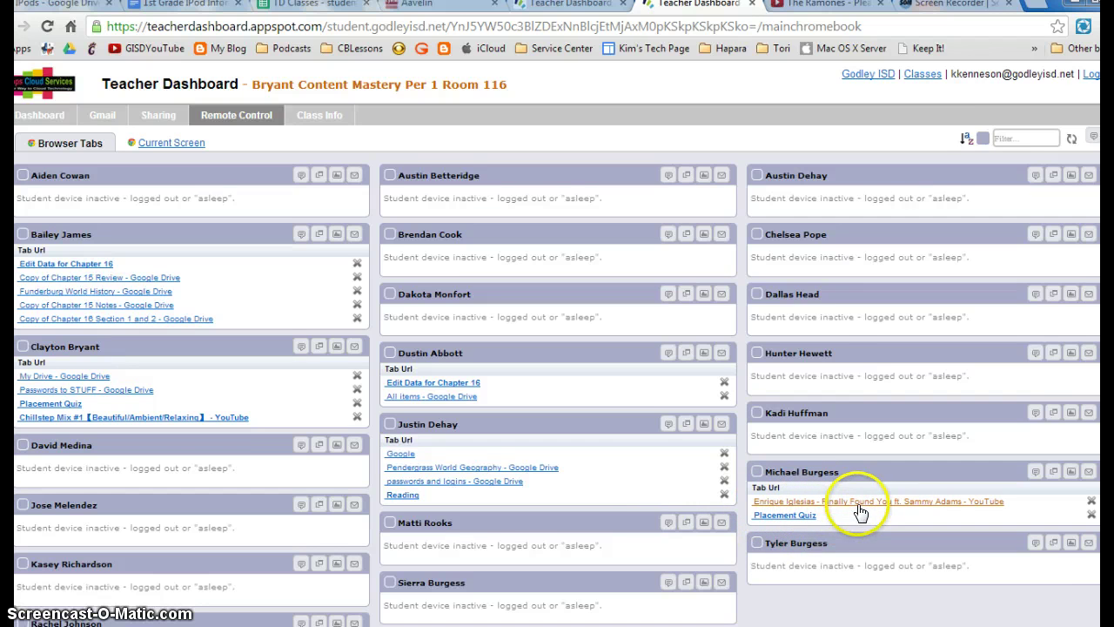
scroll(470, 496, "down", 2)
scroll(455, 496, "up", 2)
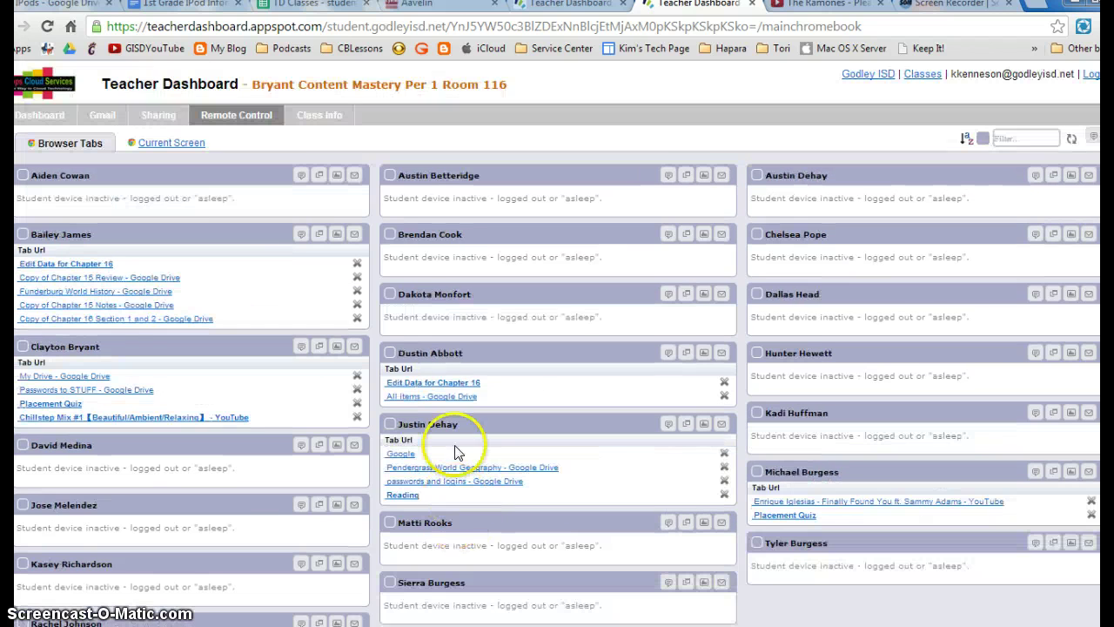
Display the students' current screens and look through the screenshots for the whole class
left_click(173, 146)
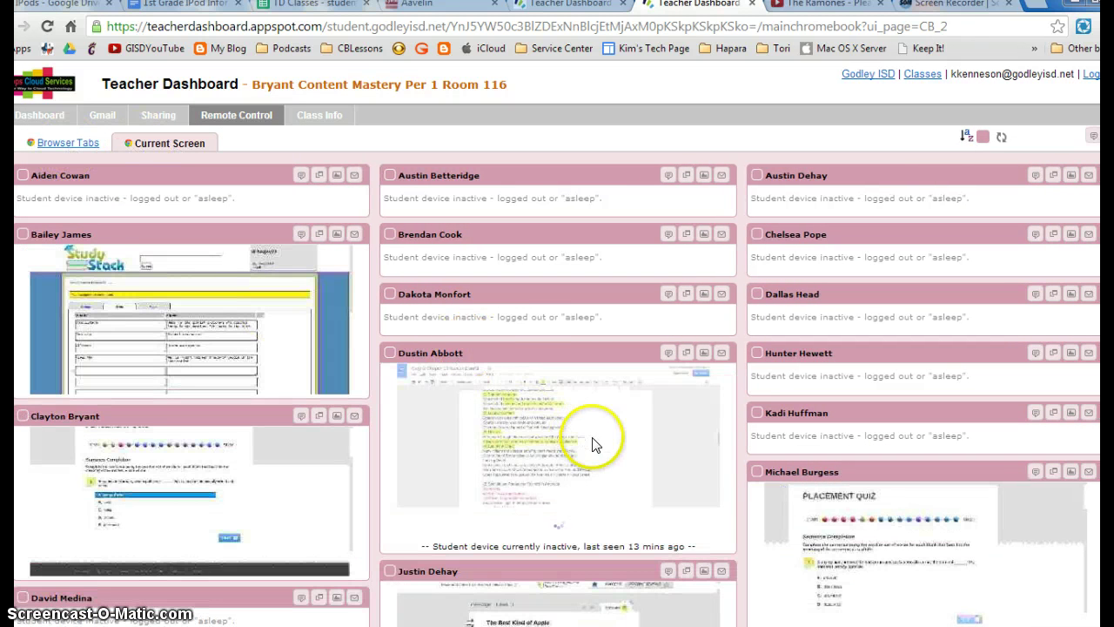
scroll(592, 445, "down", 2)
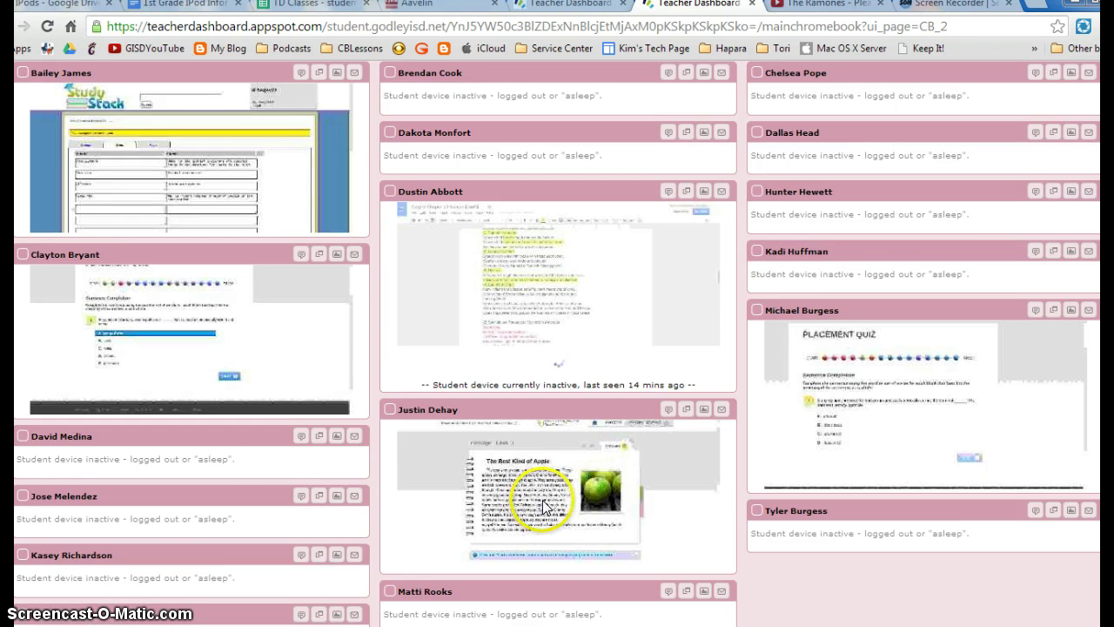
scroll(541, 505, "up", 2)
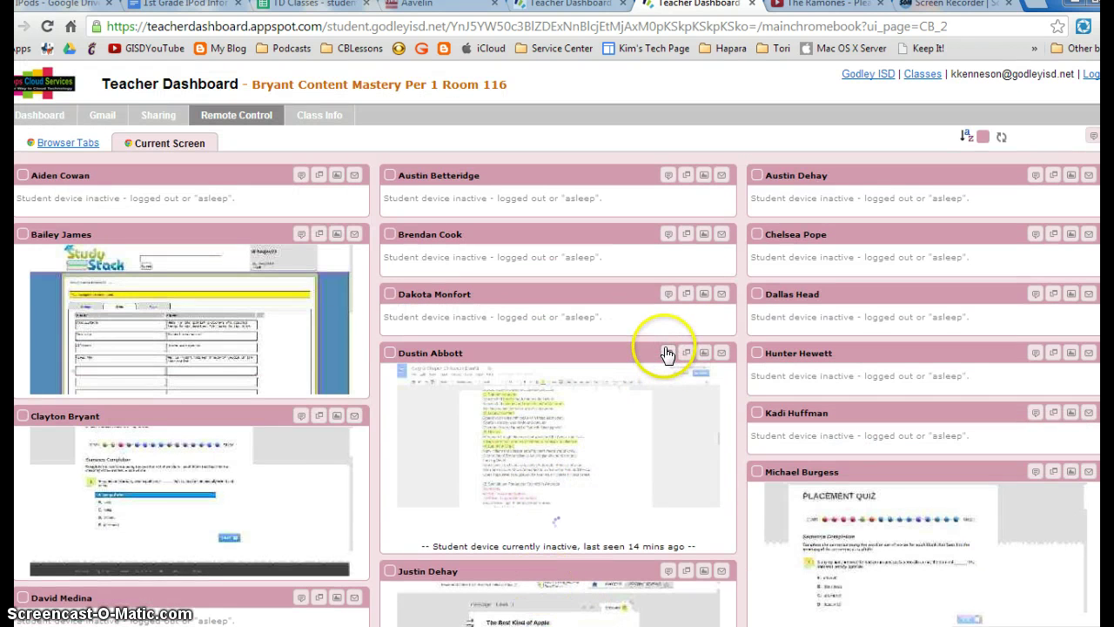
Examine the remote options for the student with the highlighted document, including opening a tab and viewing a screenshot
left_click(667, 353)
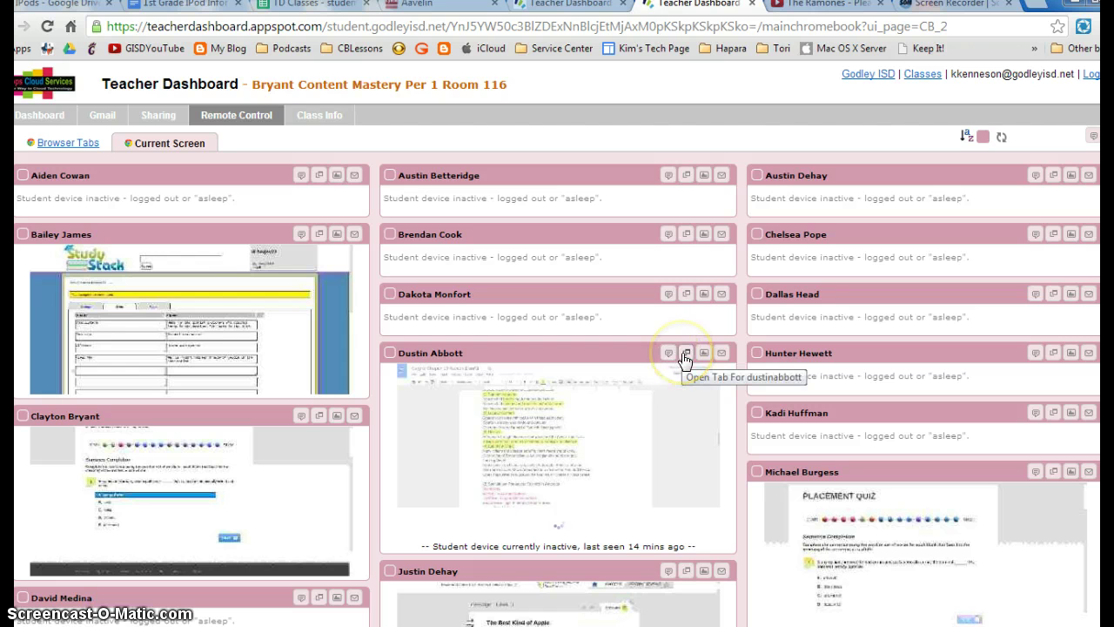
left_click(685, 357)
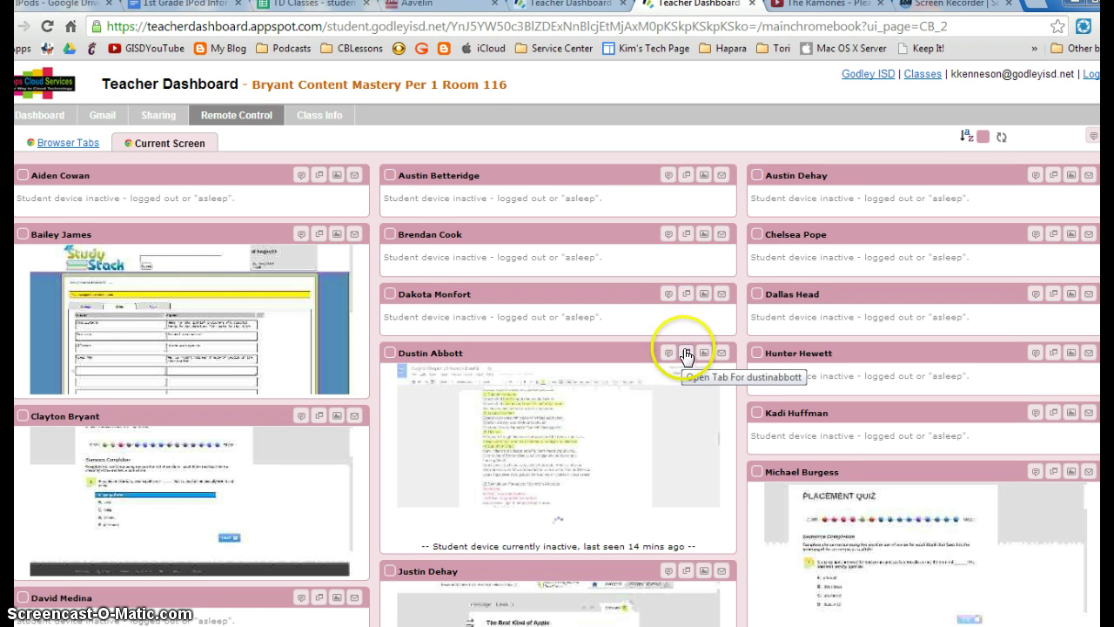
left_click(704, 356)
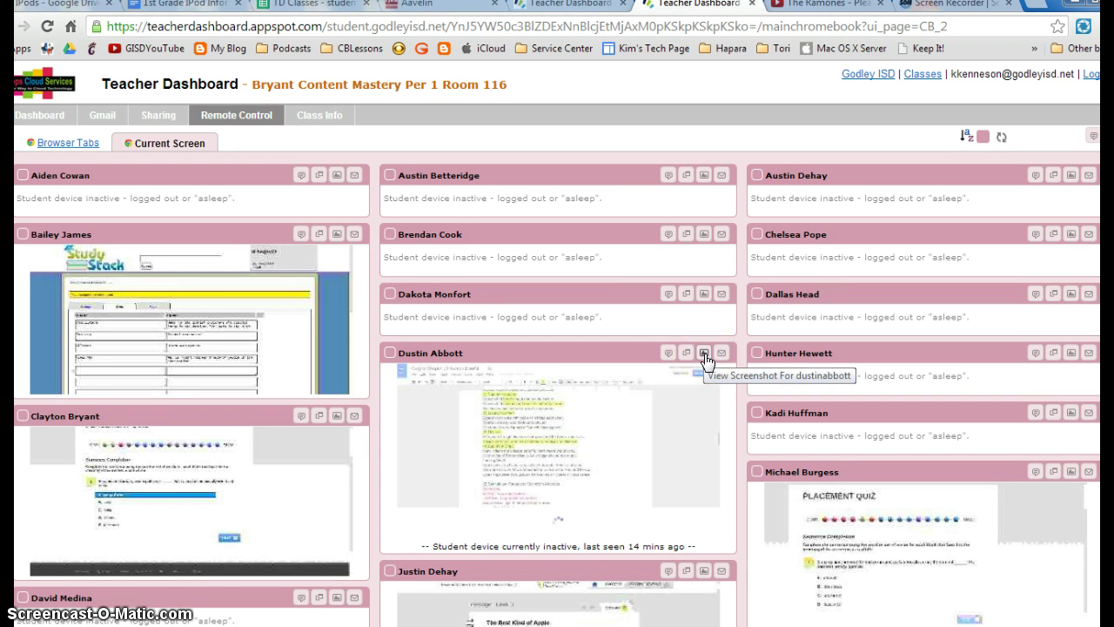
left_click(729, 359)
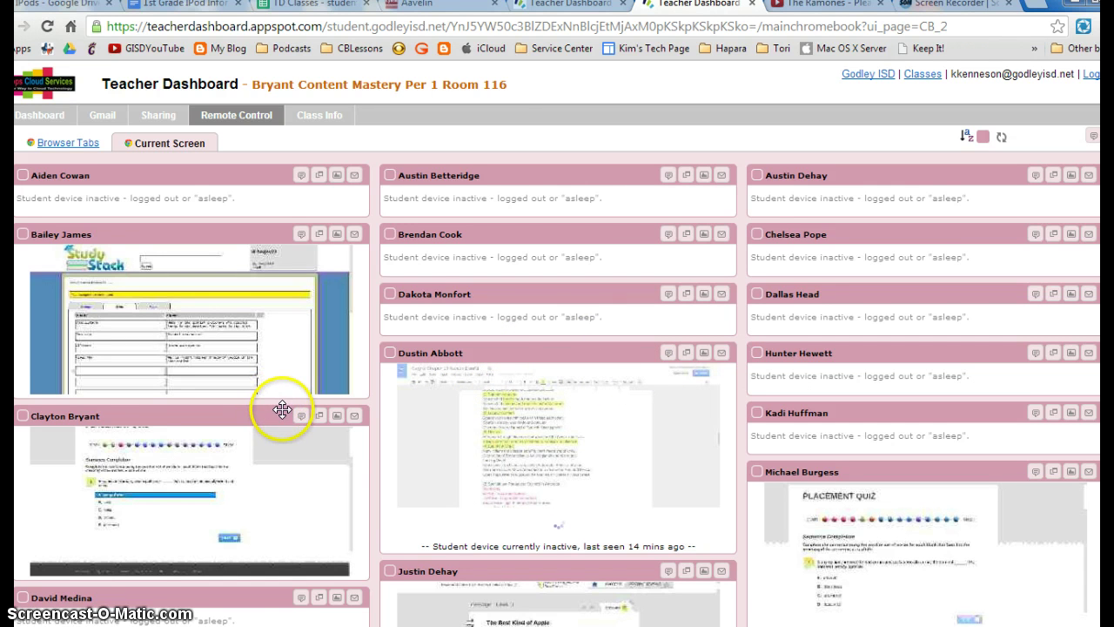
scroll(435, 443, "down", 3)
scroll(447, 423, "up", 3)
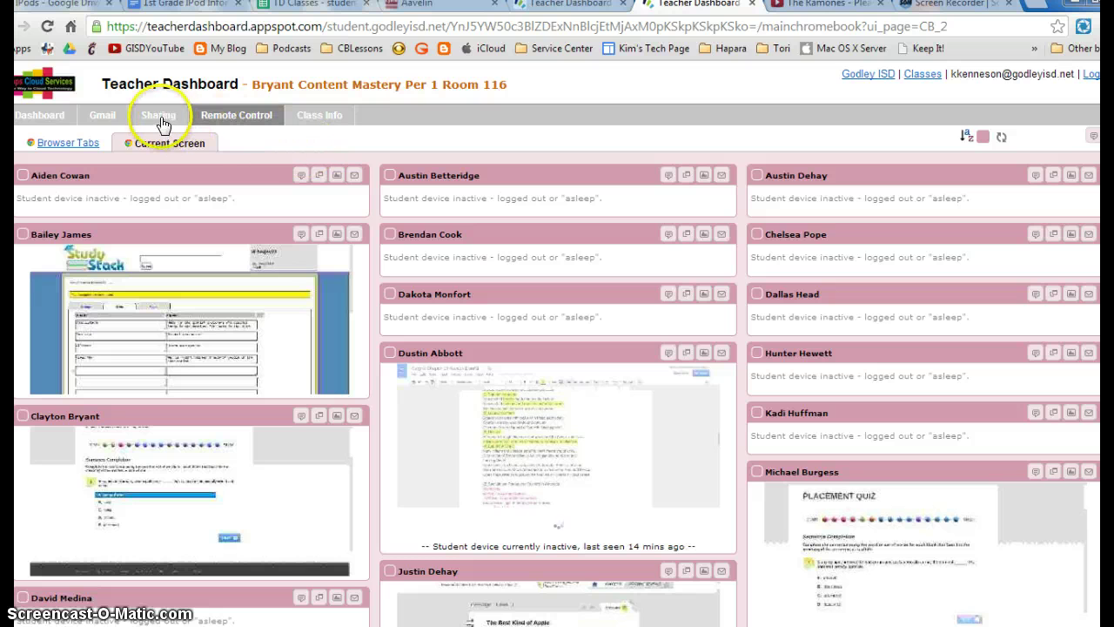
Revisit the class's Dashboard, Sharing and Remote Control sections, ending with the students' current screens
left_click(34, 117)
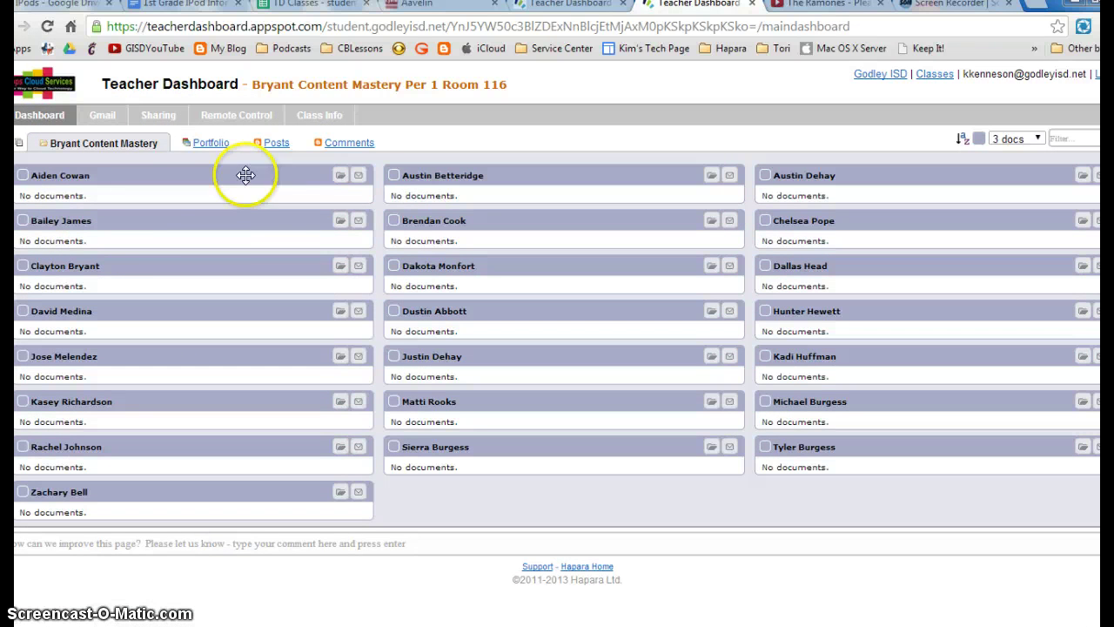
left_click(168, 117)
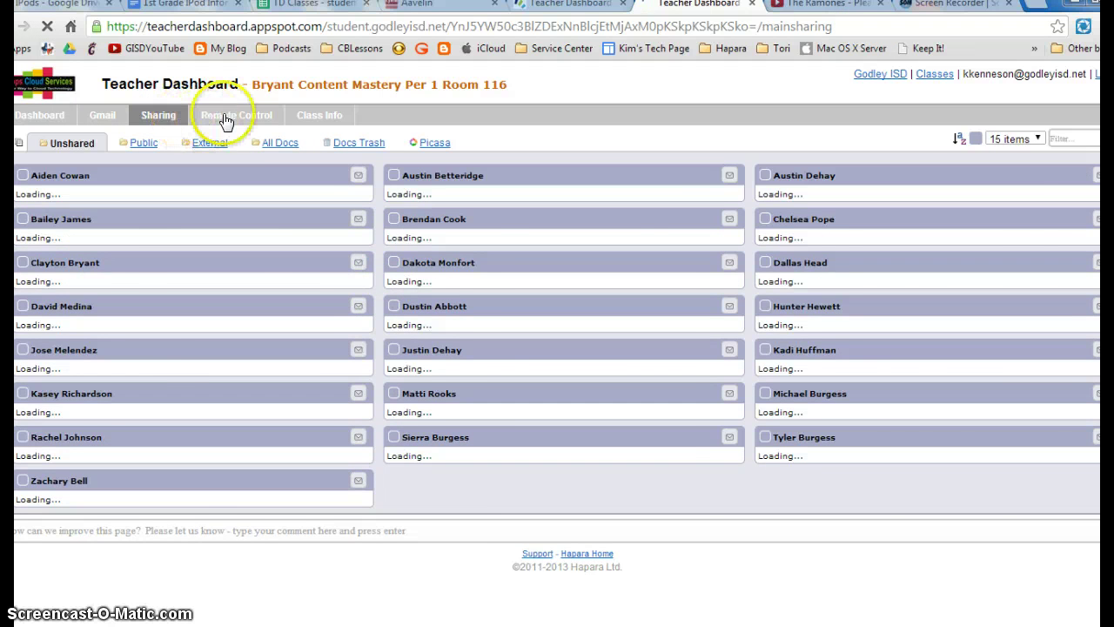
left_click(224, 120)
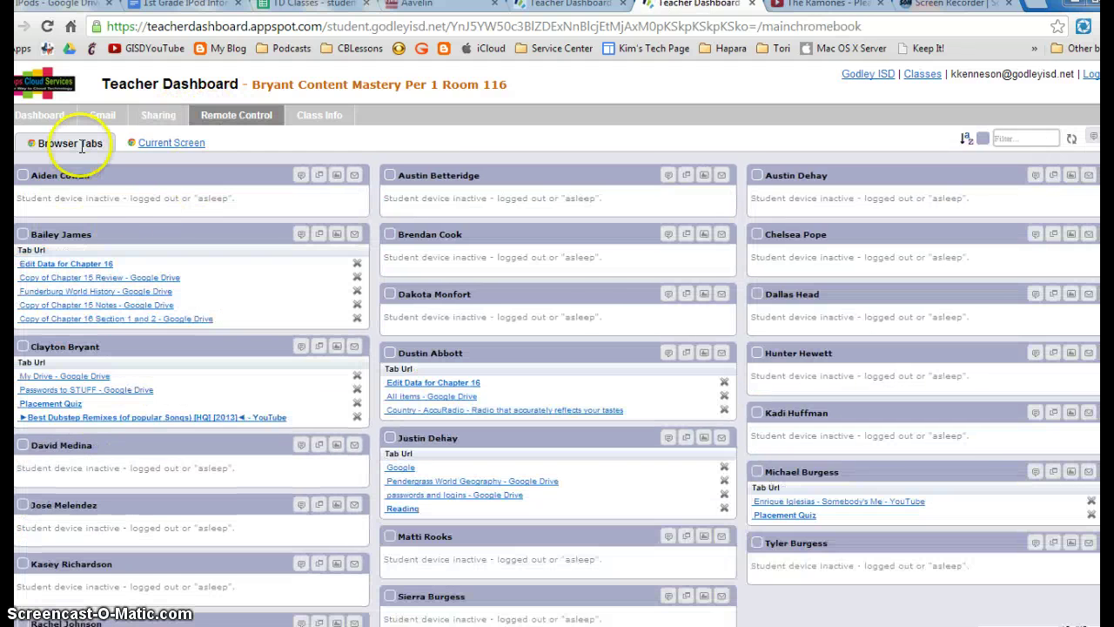
left_click(161, 147)
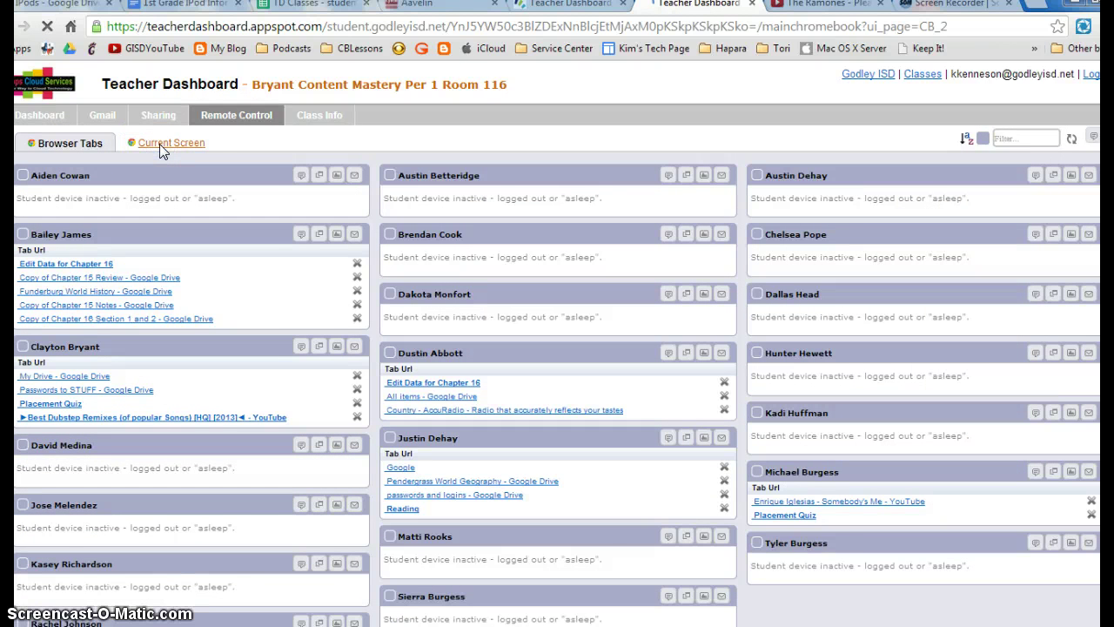